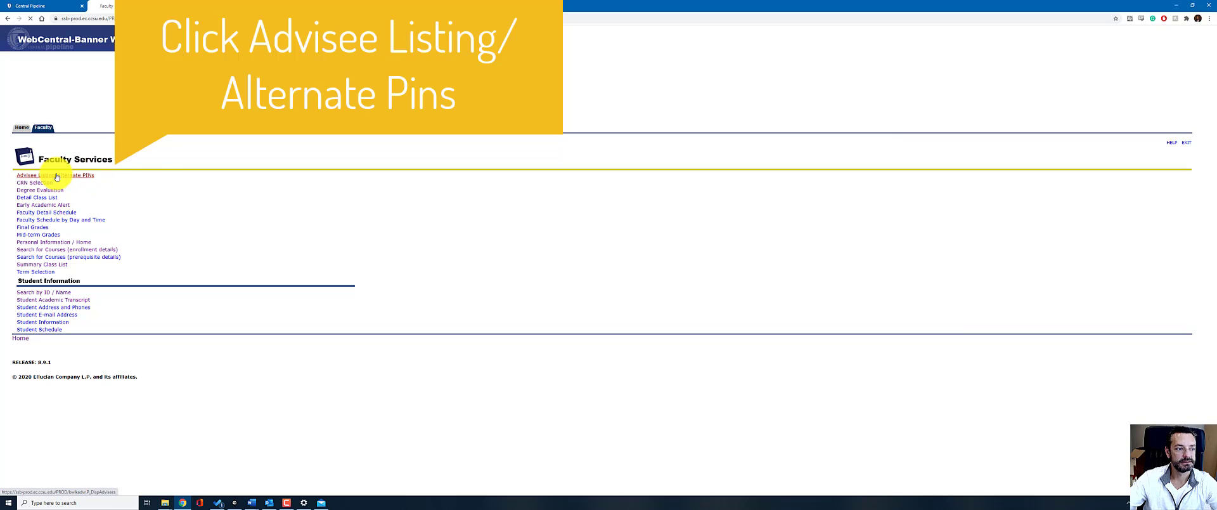
# Step: Open the advisee listing with alternate PINs for the Fall 2020 term
pyautogui.click(80, 188)
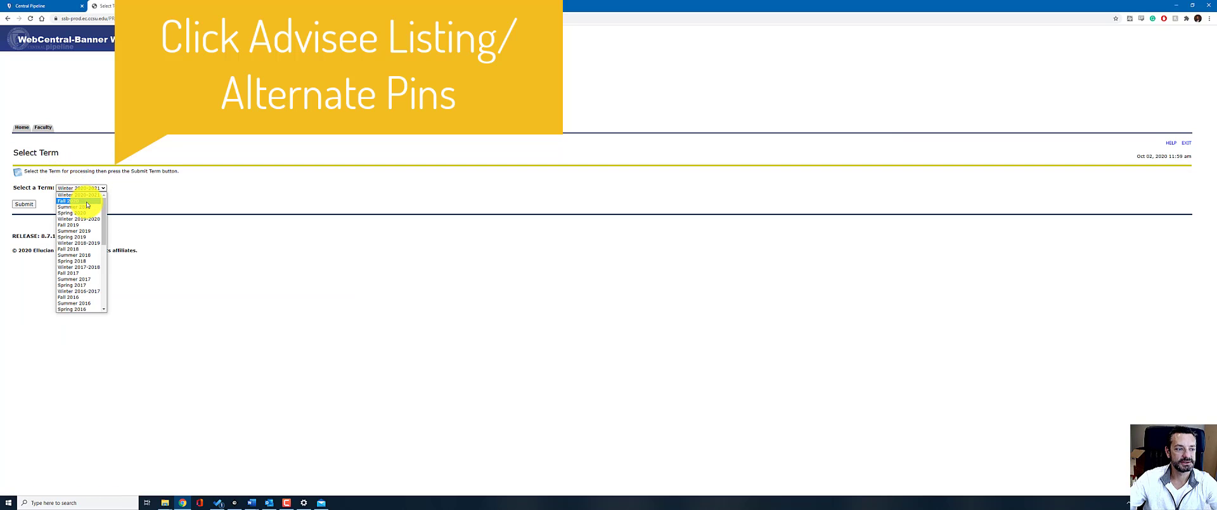
pyautogui.click(87, 201)
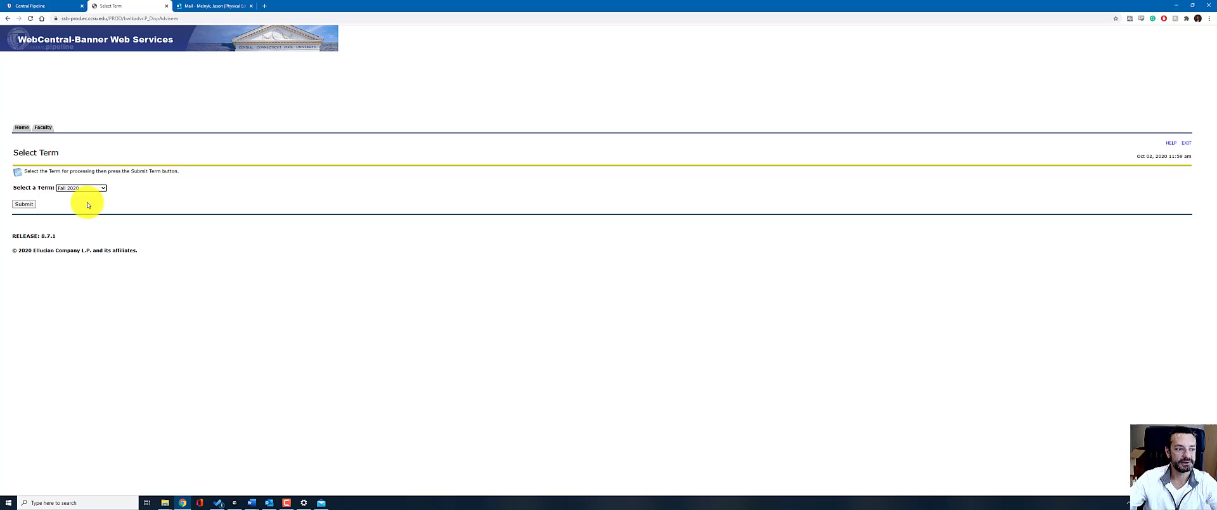
pyautogui.click(25, 206)
# Step: Start an email to all advisees using the link at the end of the advisee listing
pyautogui.scroll(-5, 124, 213)
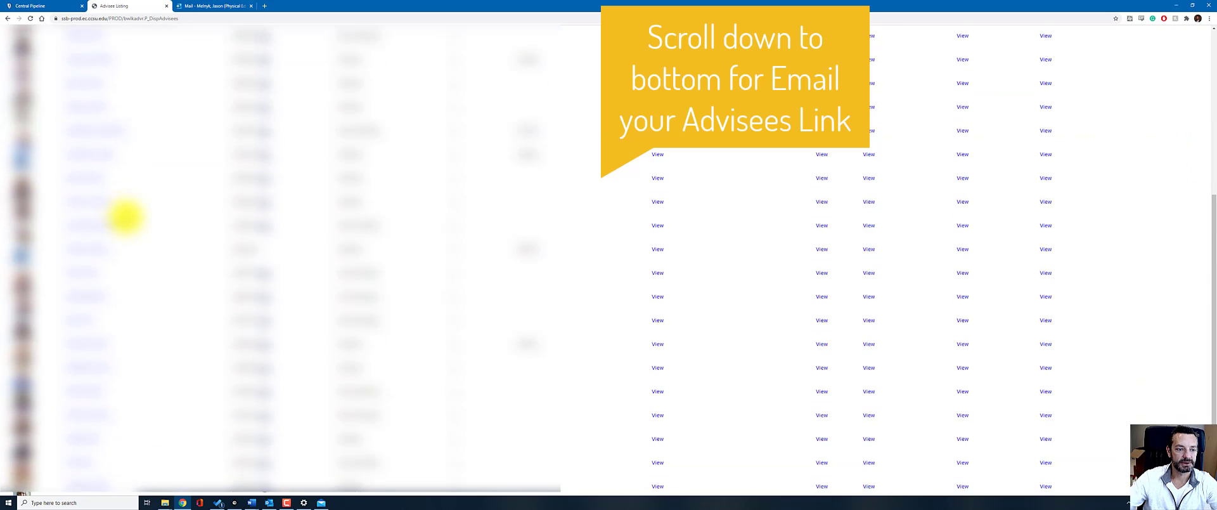
pyautogui.scroll(-3, 126, 218)
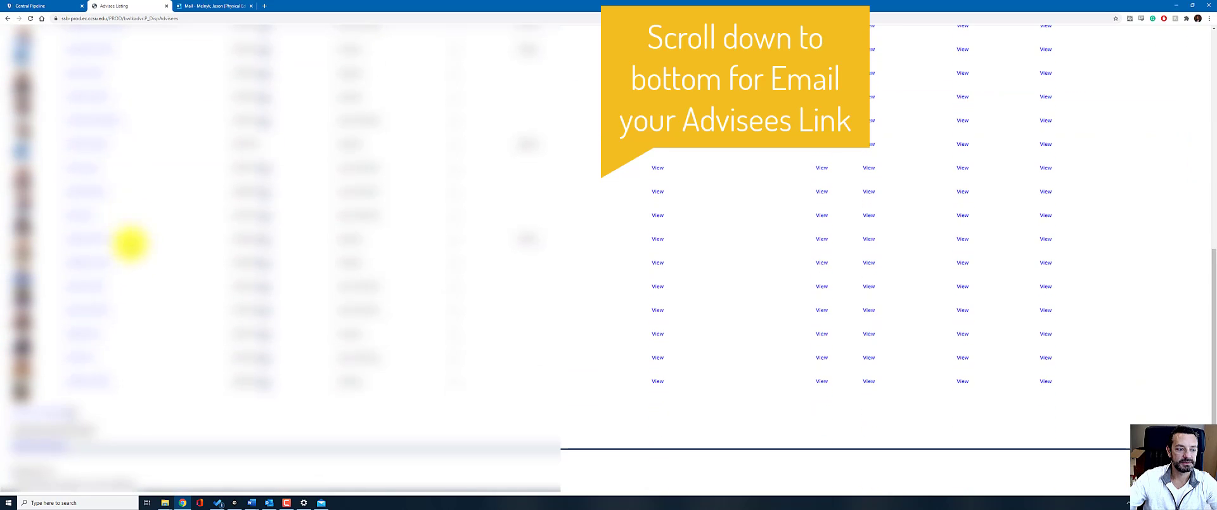
pyautogui.click(38, 413)
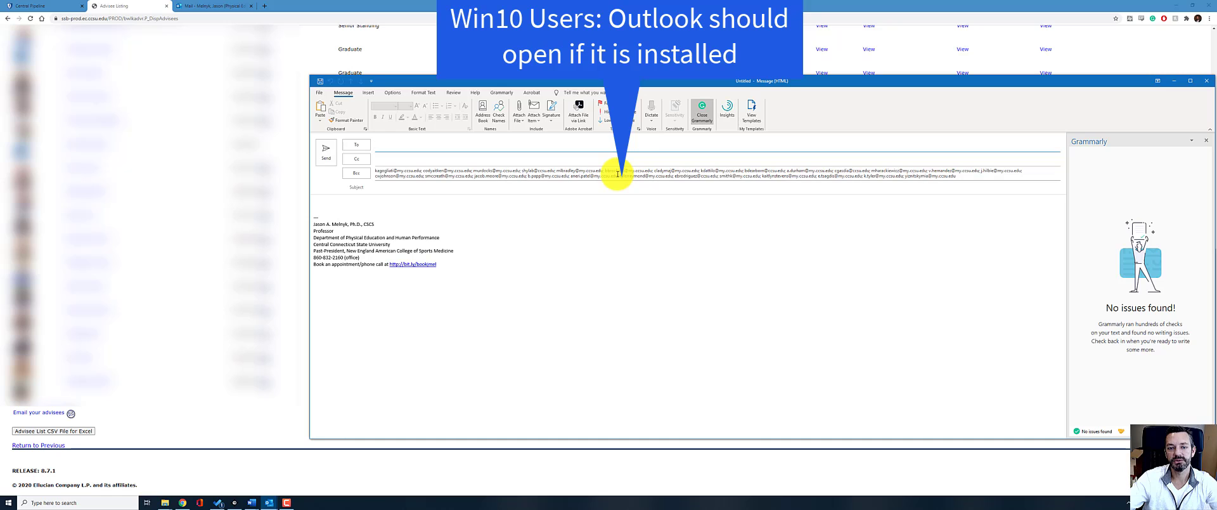
# Step: Check the advisee addresses in the message's Bcc field and close the message without saving it
pyautogui.click(384, 172)
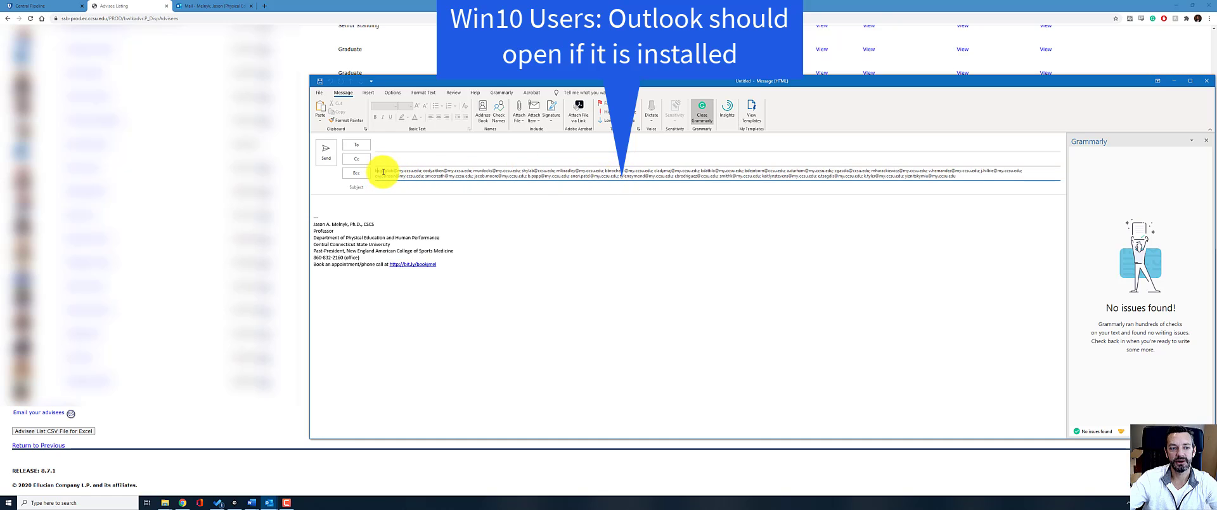
pyautogui.moveTo(384, 171); pyautogui.dragTo(968, 181)
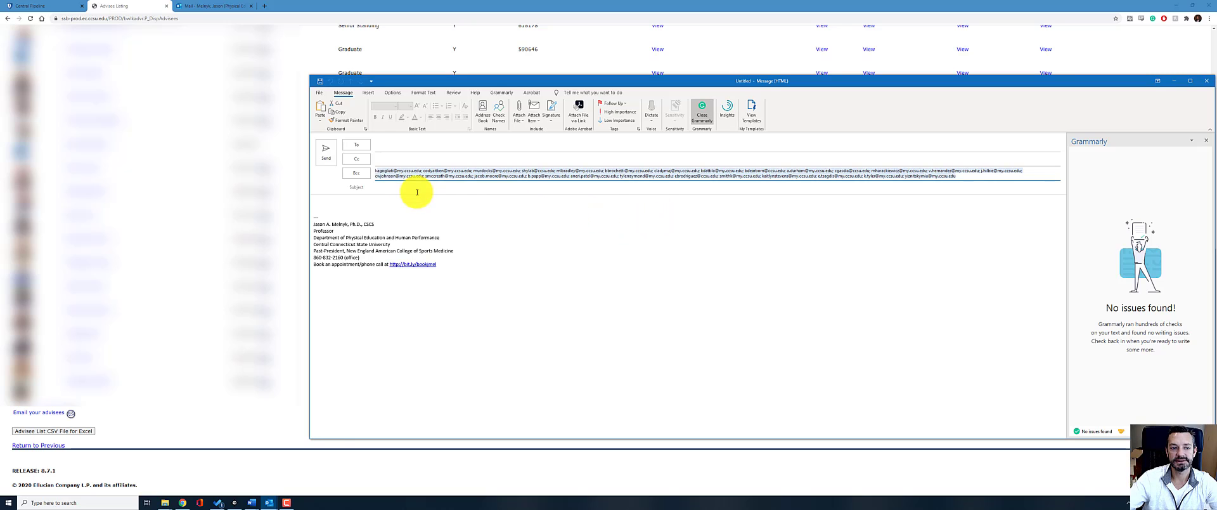
pyautogui.click(376, 203)
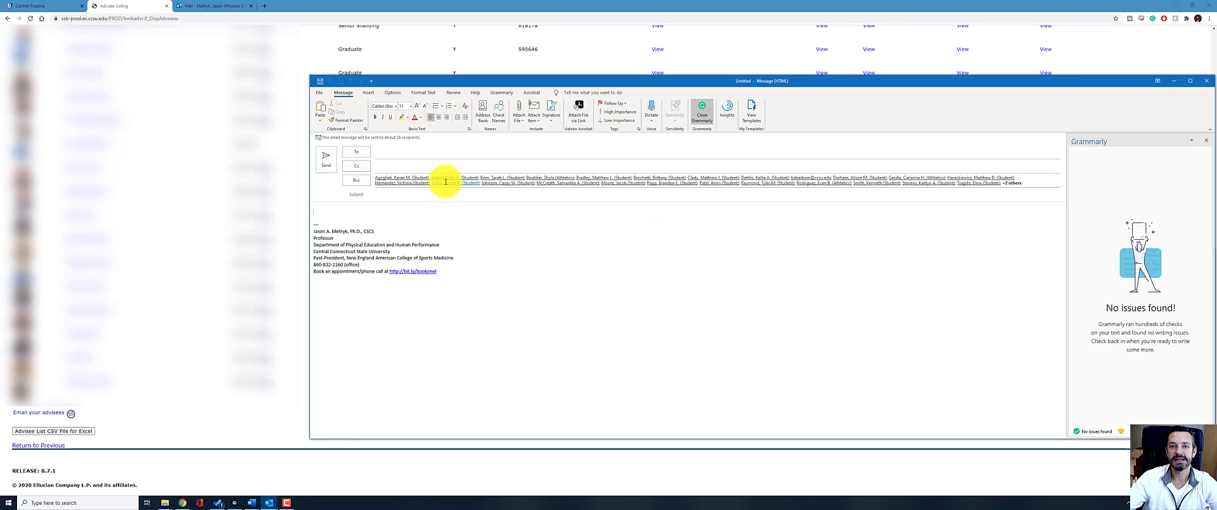
pyautogui.moveTo(446, 182)
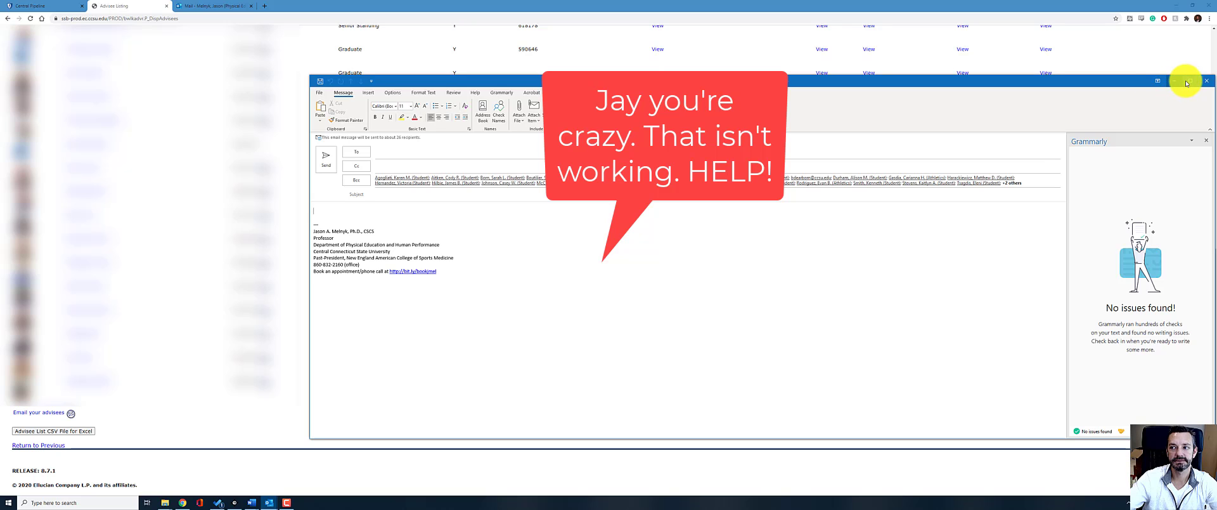
pyautogui.click(1207, 80)
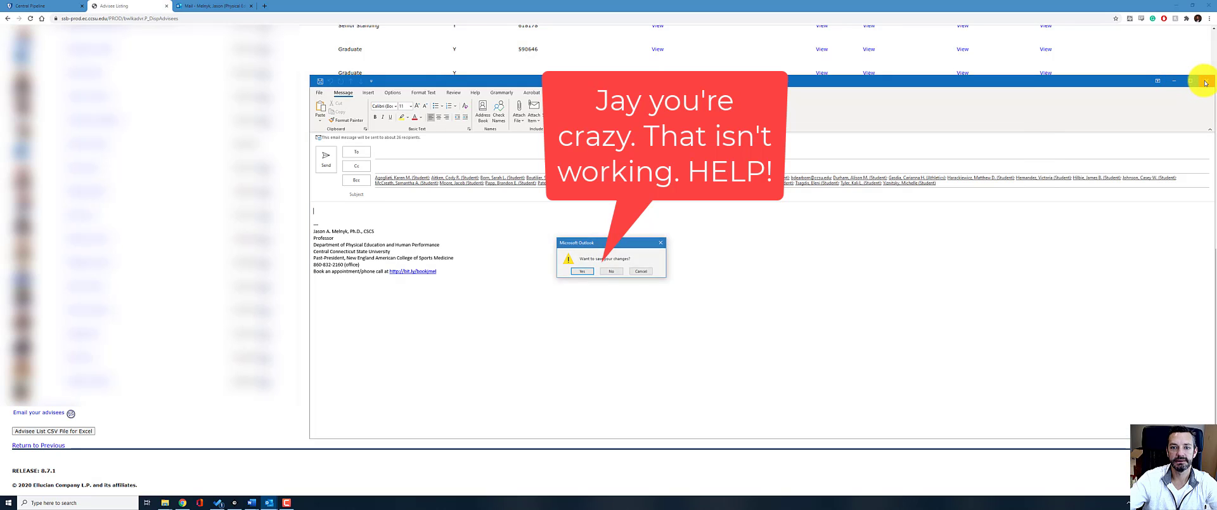
pyautogui.click(611, 271)
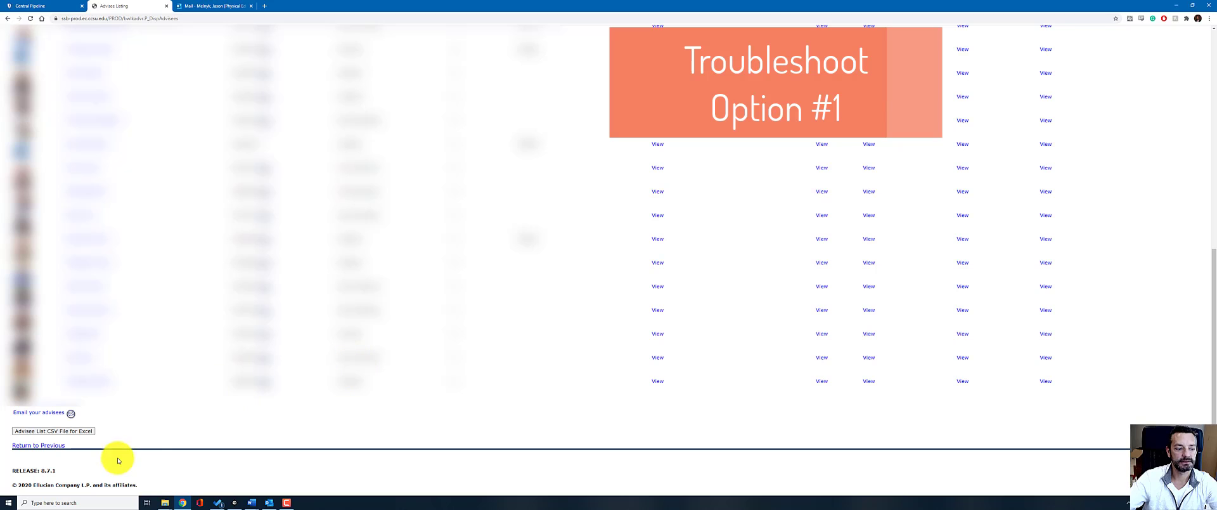
# Step: Set Mail as the default email app in Windows Settings and minimize the Settings window
pyautogui.click(56, 502)
pyautogui.write('settings')
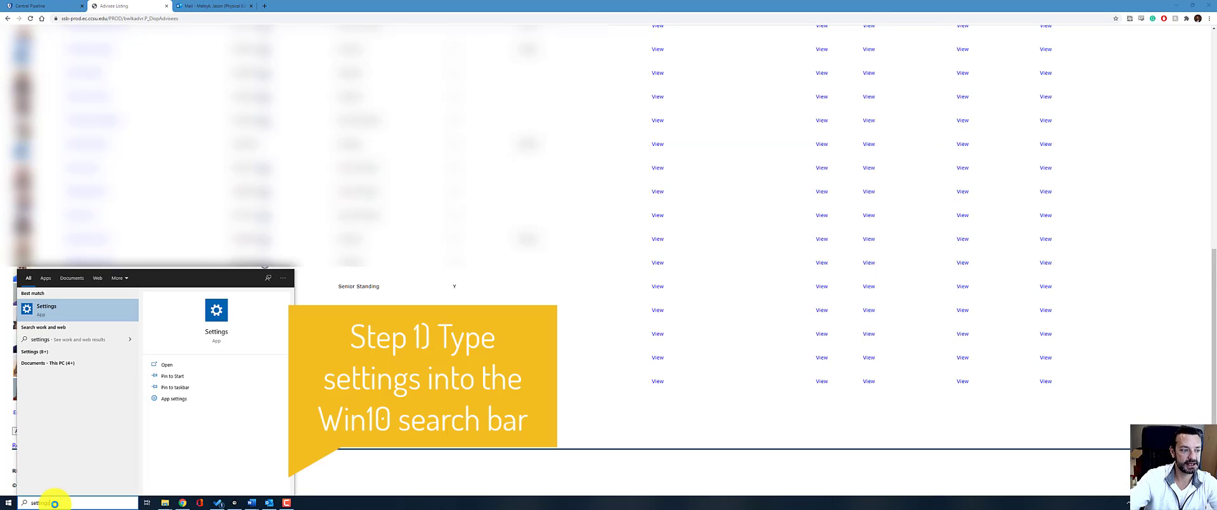
pyautogui.click(45, 311)
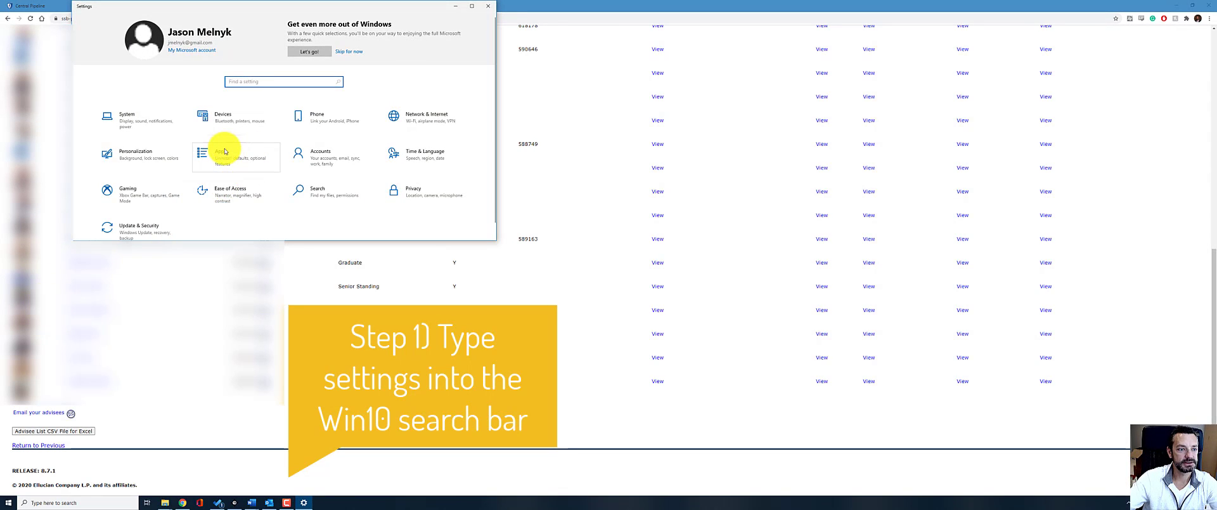
pyautogui.click(228, 158)
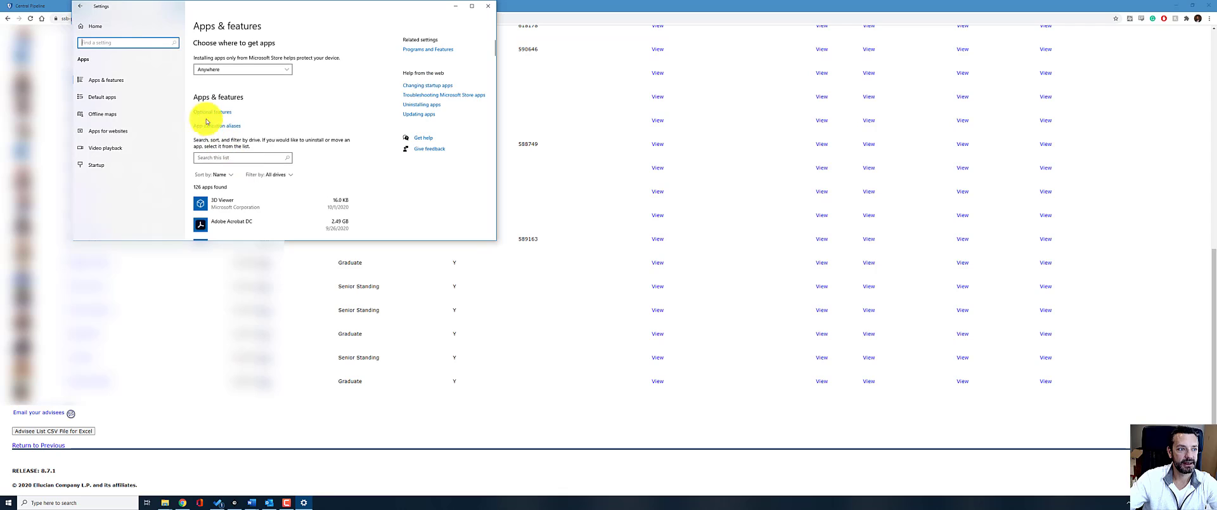
pyautogui.click(109, 98)
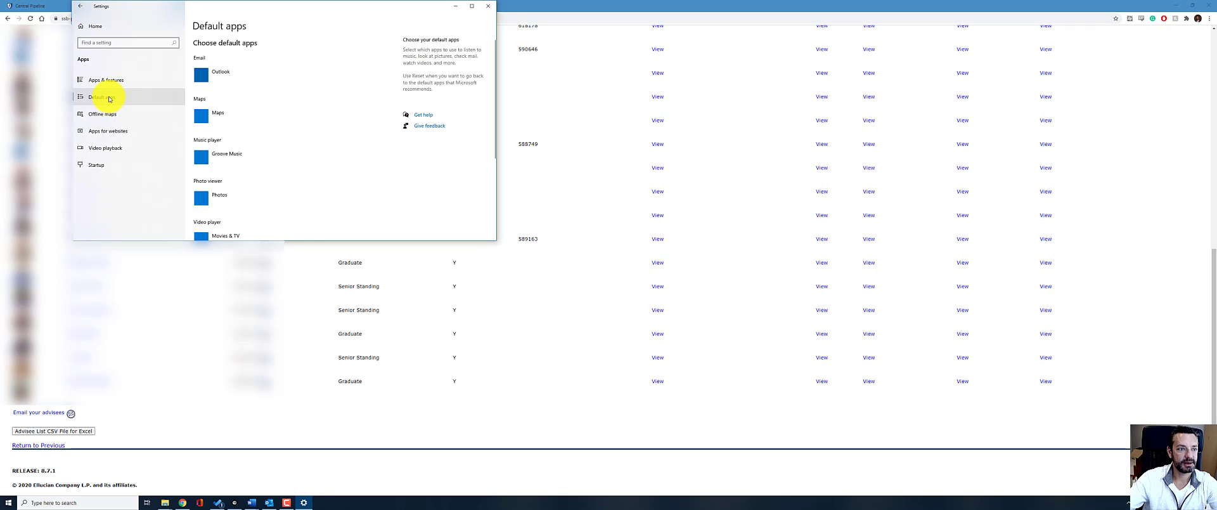
pyautogui.click(220, 79)
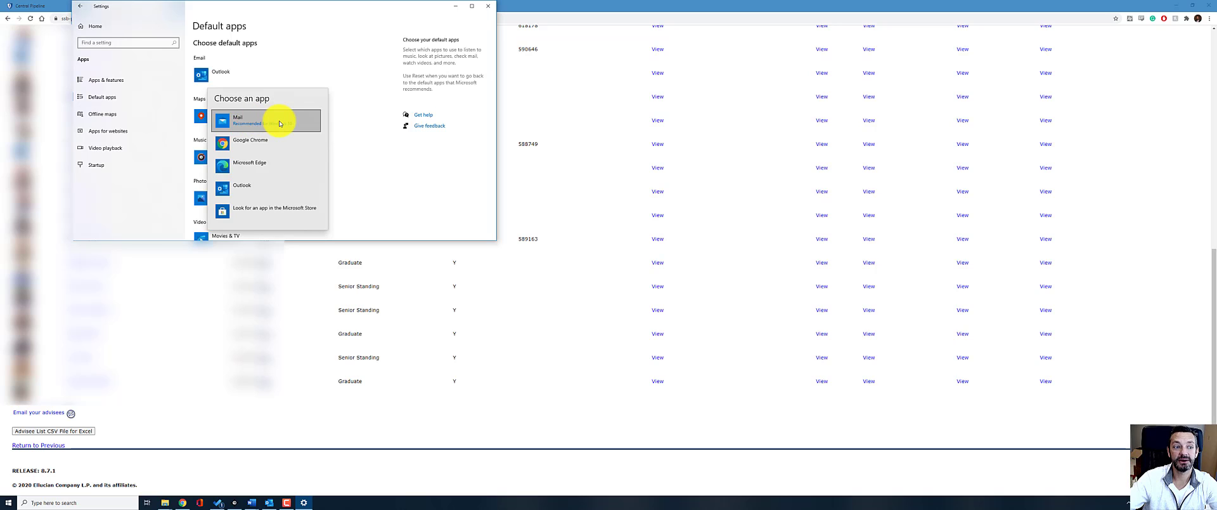
pyautogui.click(246, 121)
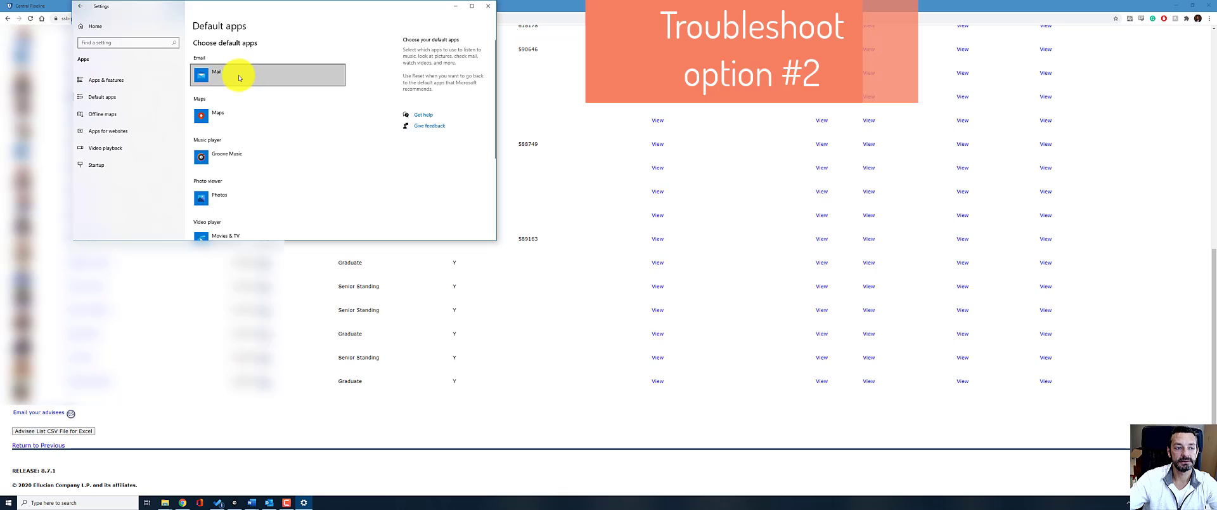
pyautogui.click(456, 6)
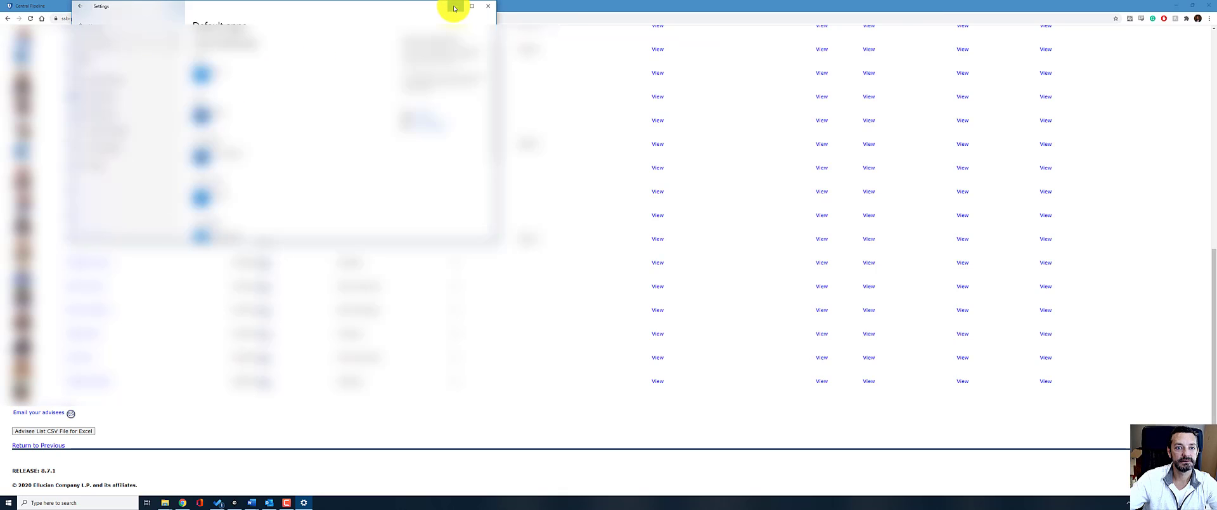
# Step: Start an email to all advisees from the listing in Mail and copy all the addresses in its Bcc field
pyautogui.click(39, 413)
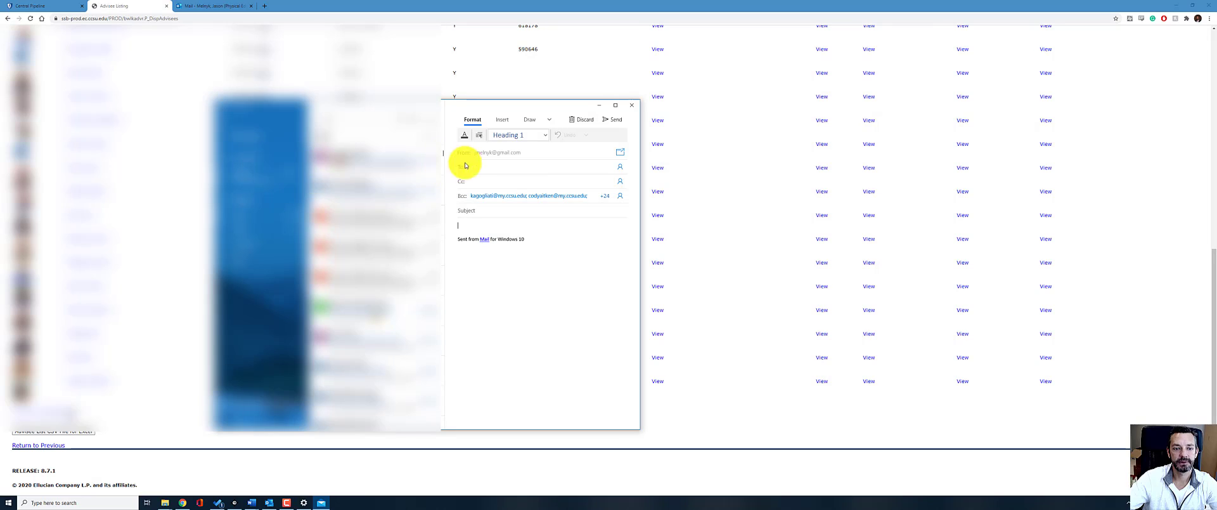
pyautogui.click(503, 196)
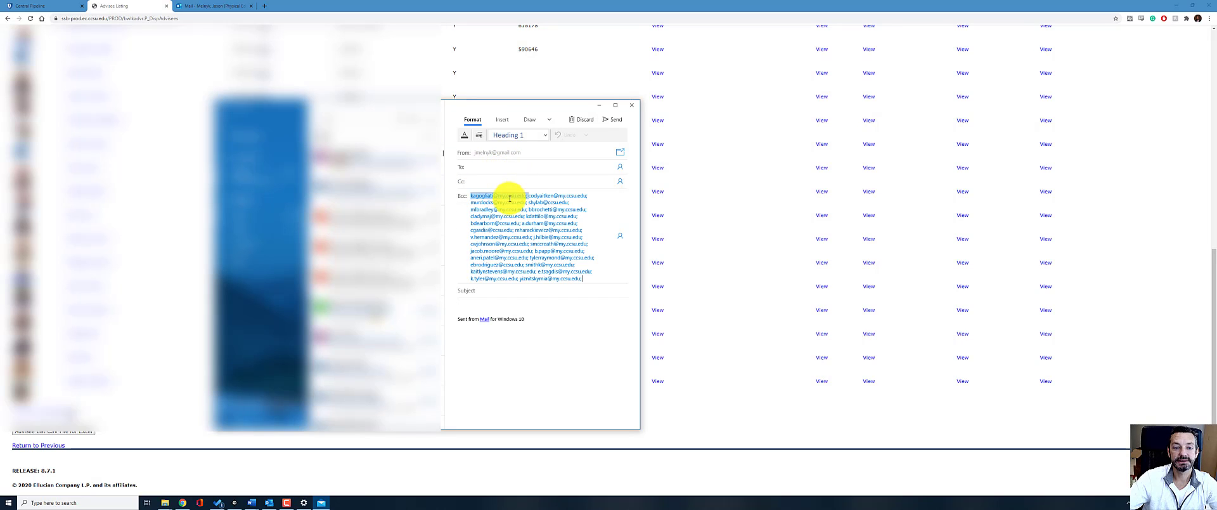
pyautogui.click(510, 198)
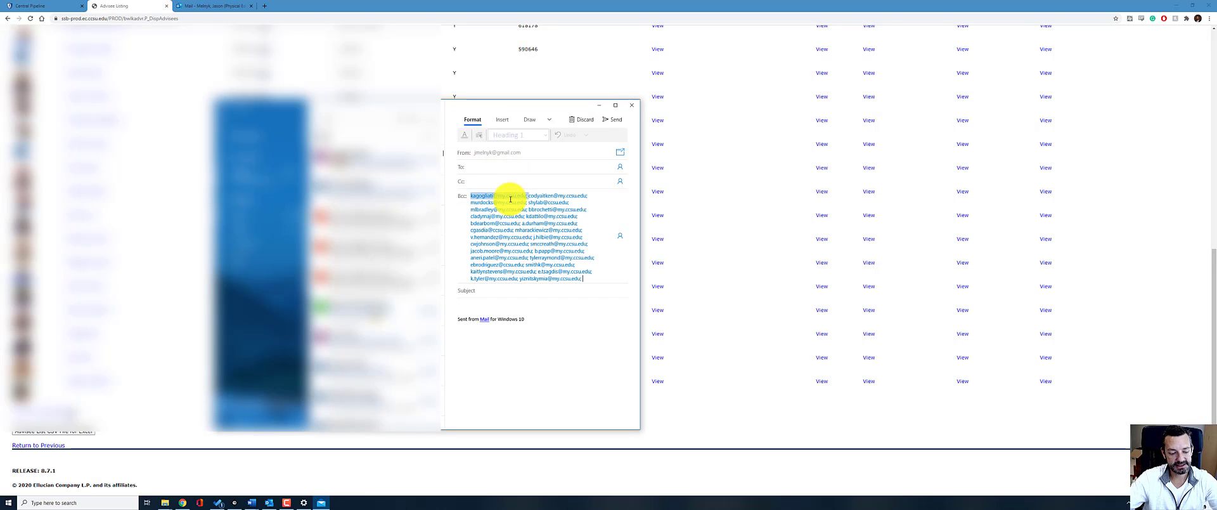
pyautogui.hotkey('ctrl', 'a')
pyautogui.hotkey('ctrl', 'a')
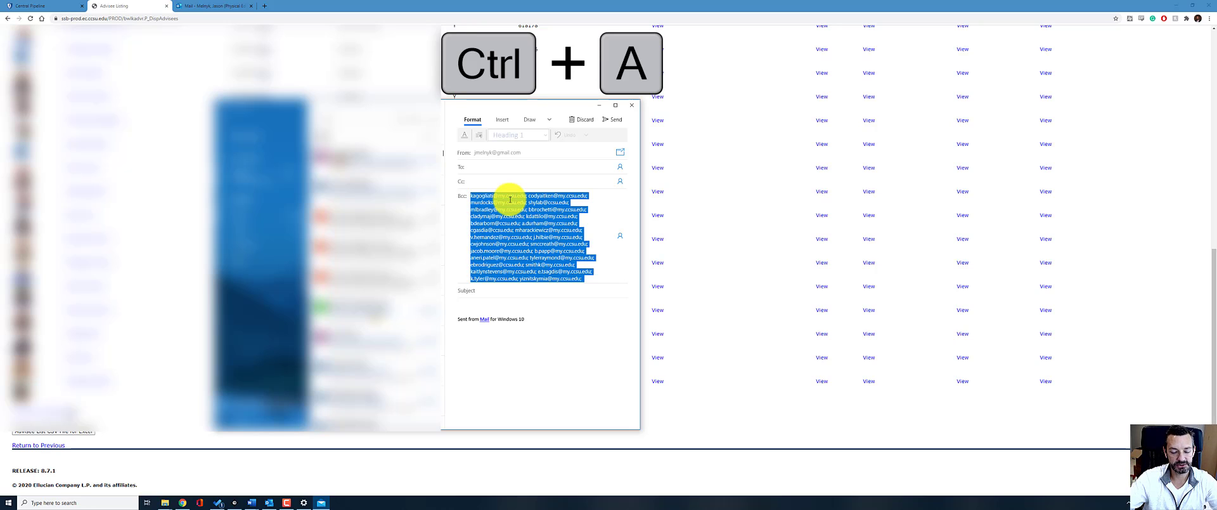
pyautogui.hotkey('ctrl', 'c')
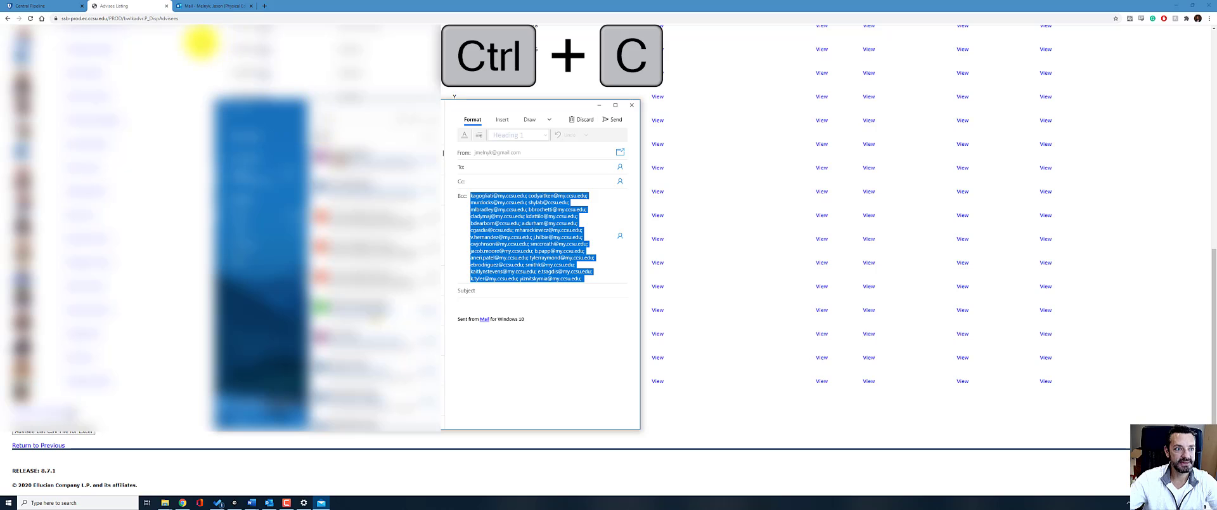
# Step: Switch to Outlook webmail, paste the copied advisee addresses into a new message's Bcc field, and discard the draft
pyautogui.click(205, 7)
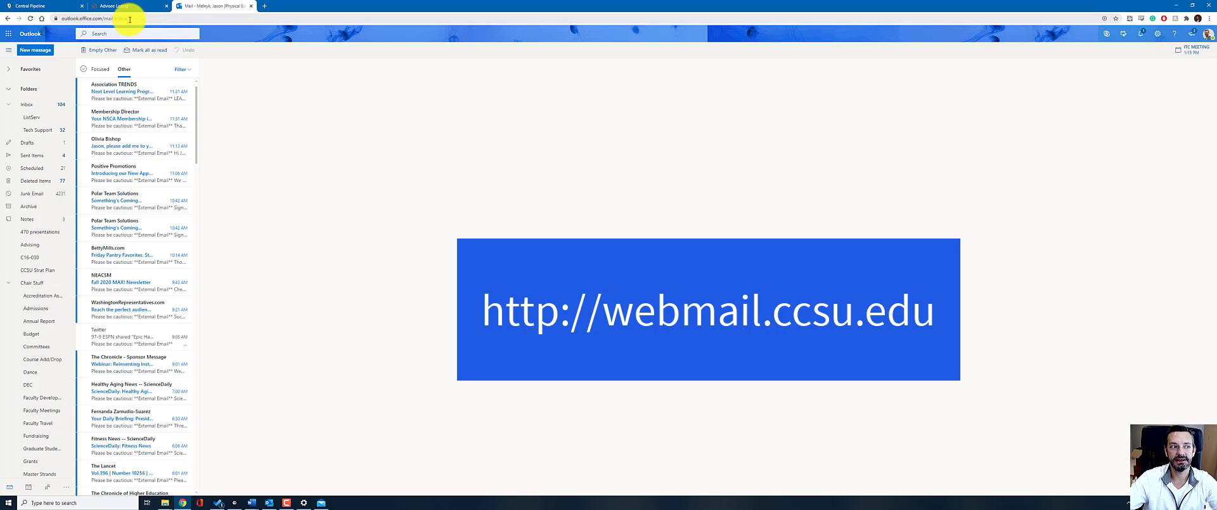
pyautogui.click(37, 50)
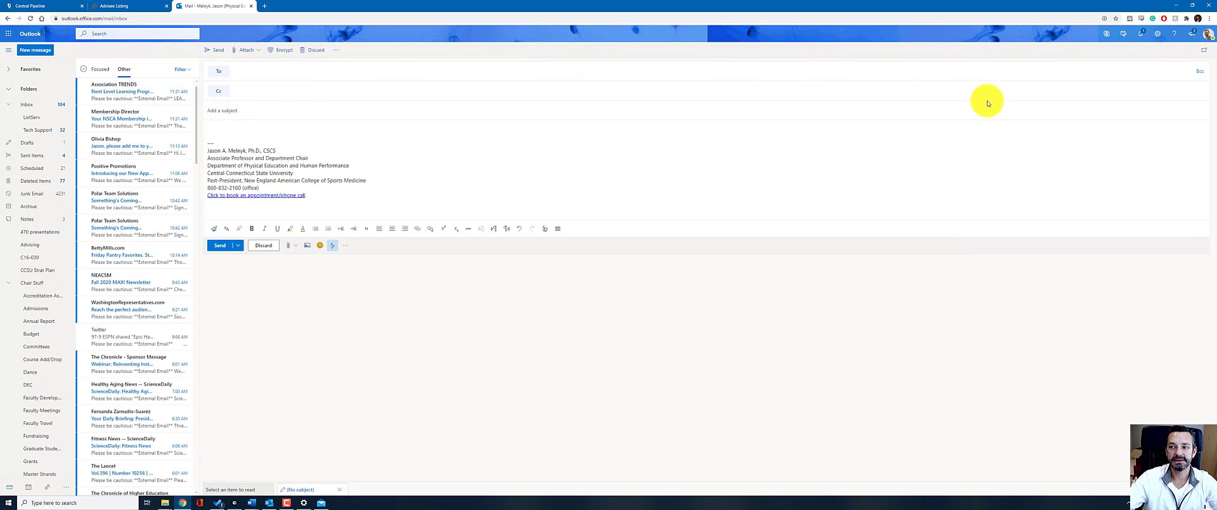
pyautogui.click(1200, 71)
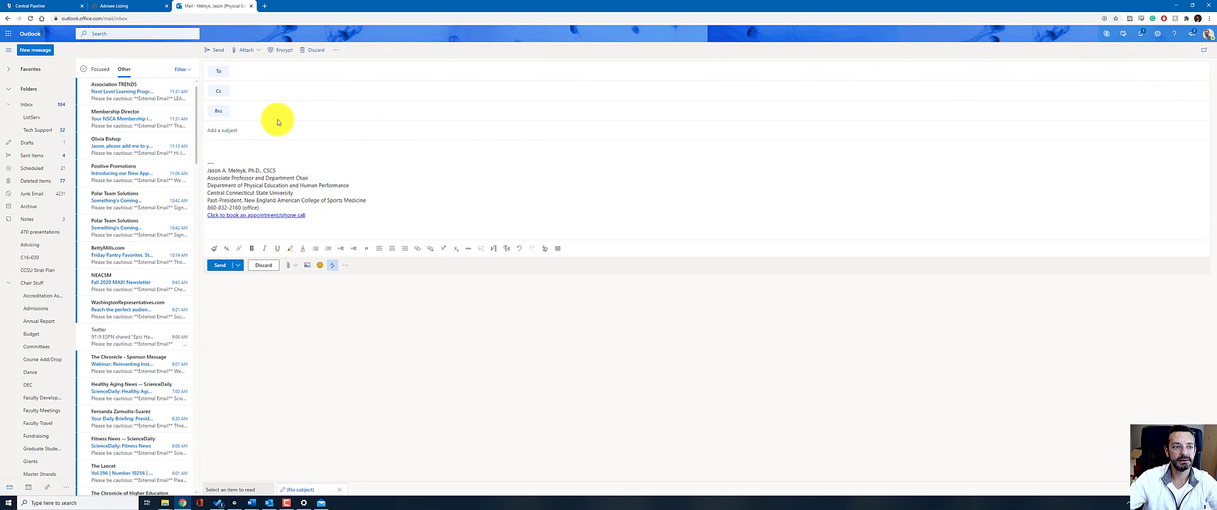
pyautogui.click(241, 112)
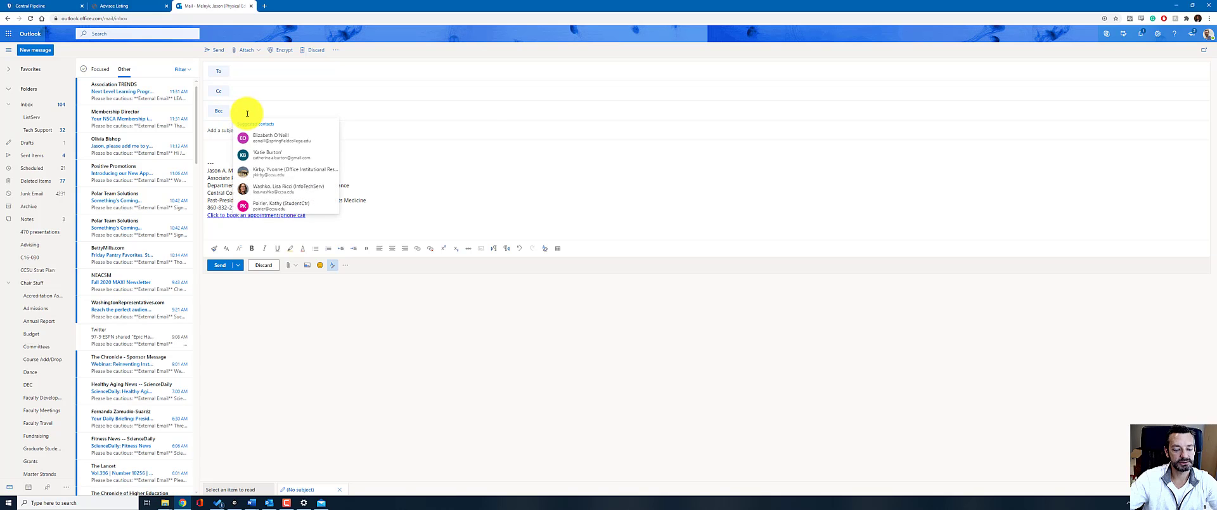
pyautogui.hotkey('ctrl', 'v')
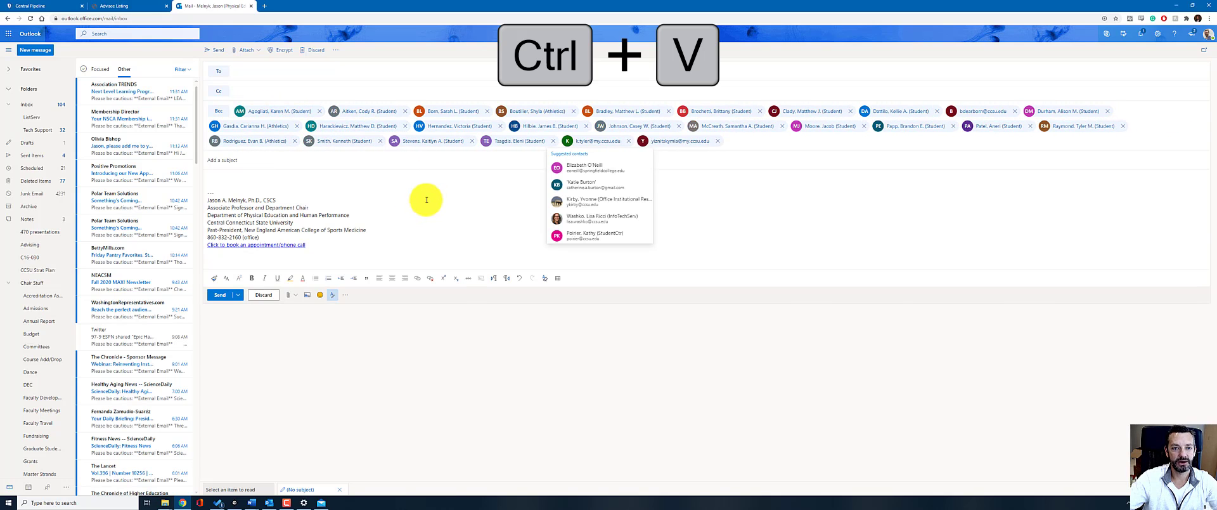
pyautogui.click(457, 199)
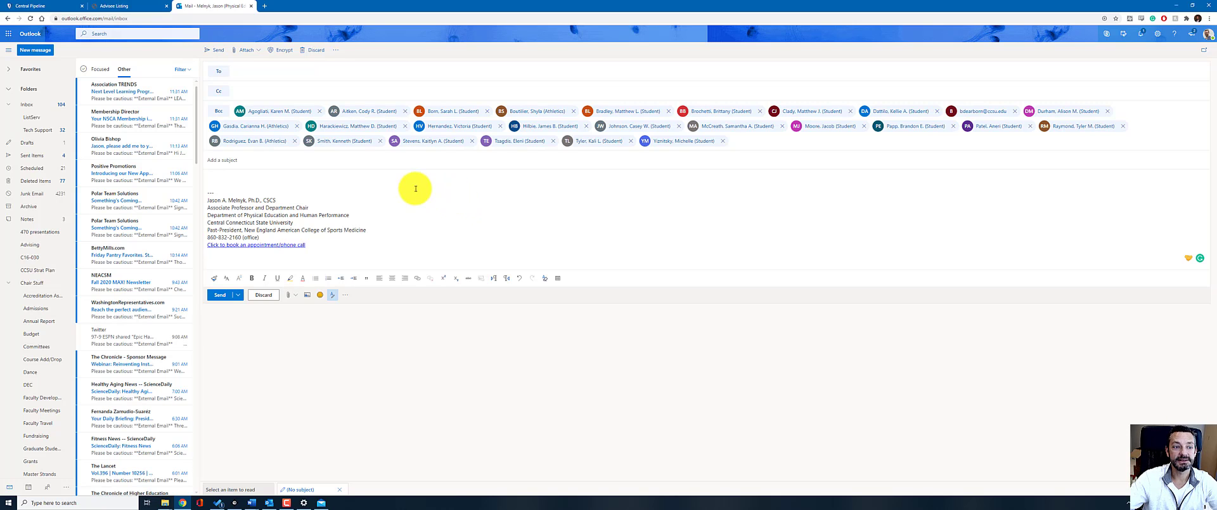
pyautogui.click(312, 50)
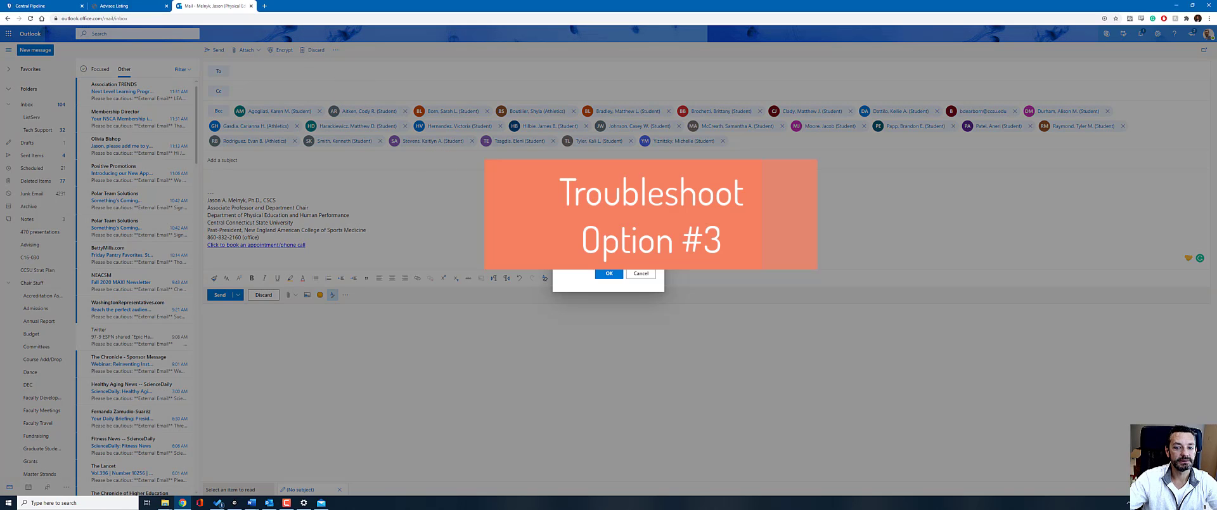
pyautogui.click(608, 273)
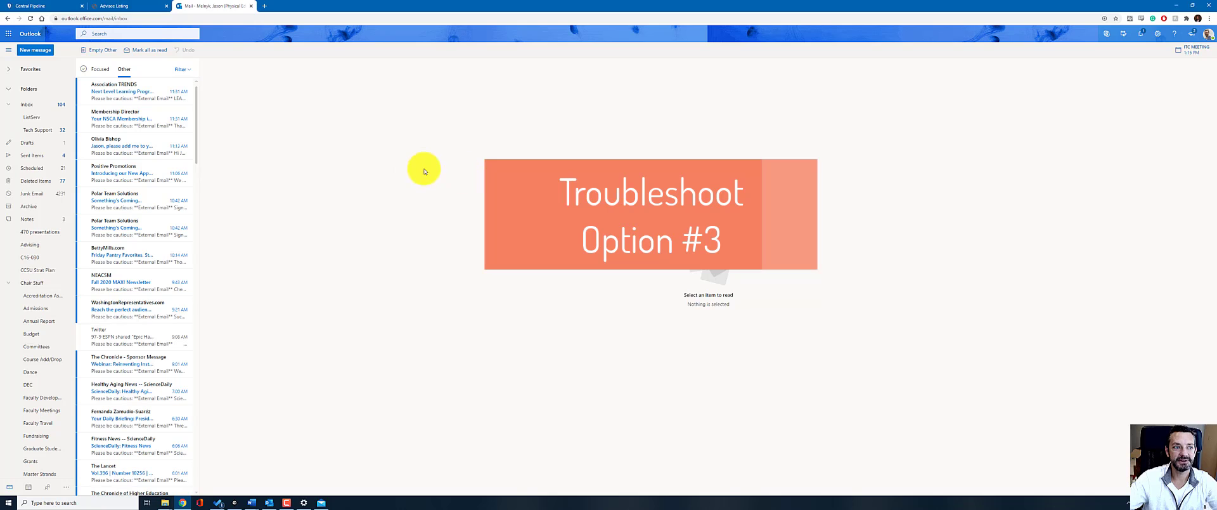
# Step: Switch to the advisee listing and copy the email address from the "Email your advisees" link
pyautogui.click(131, 8)
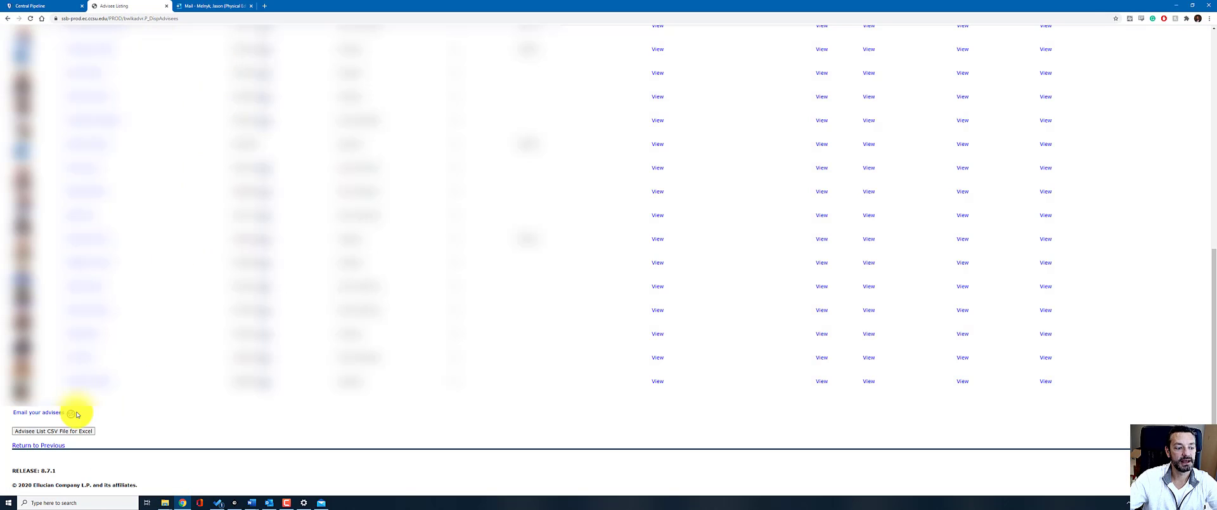
pyautogui.rightClick(44, 414)
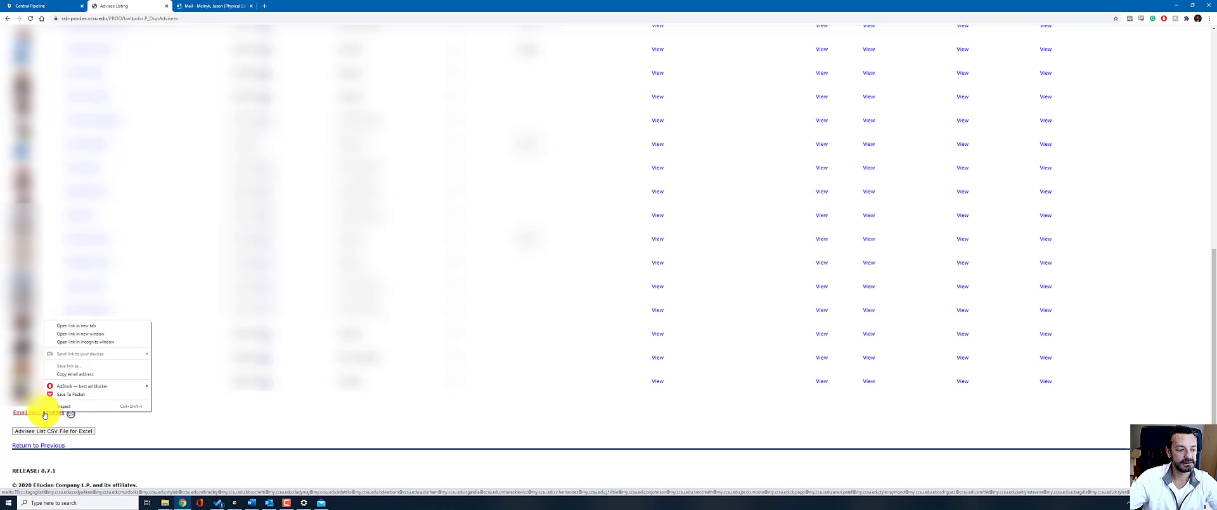
pyautogui.click(93, 377)
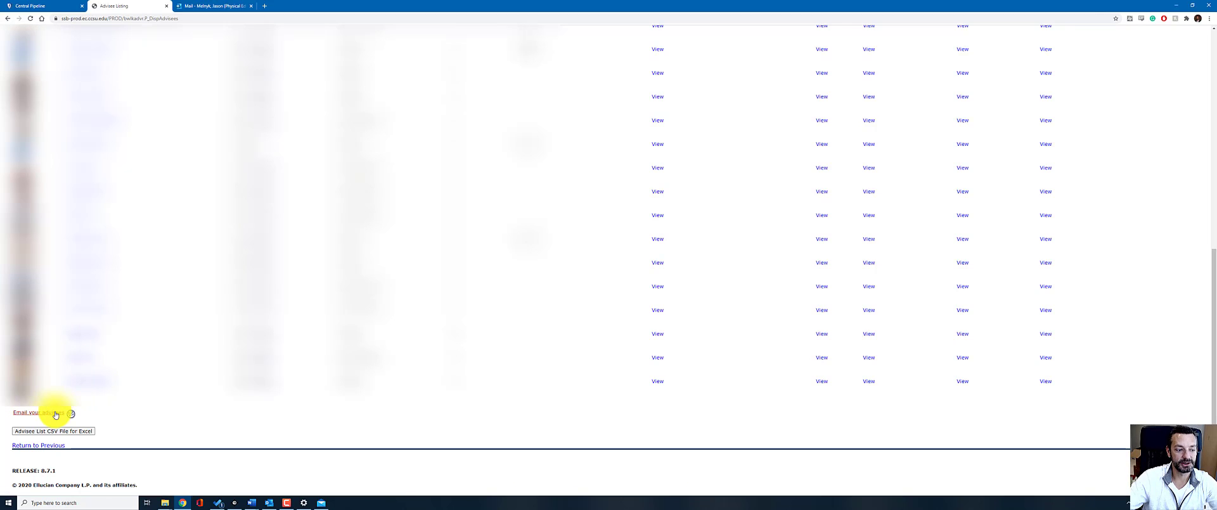
# Step: Inspect the "Email your advisees" link in the page's code and copy the link address from its mailto element
pyautogui.rightClick(40, 415)
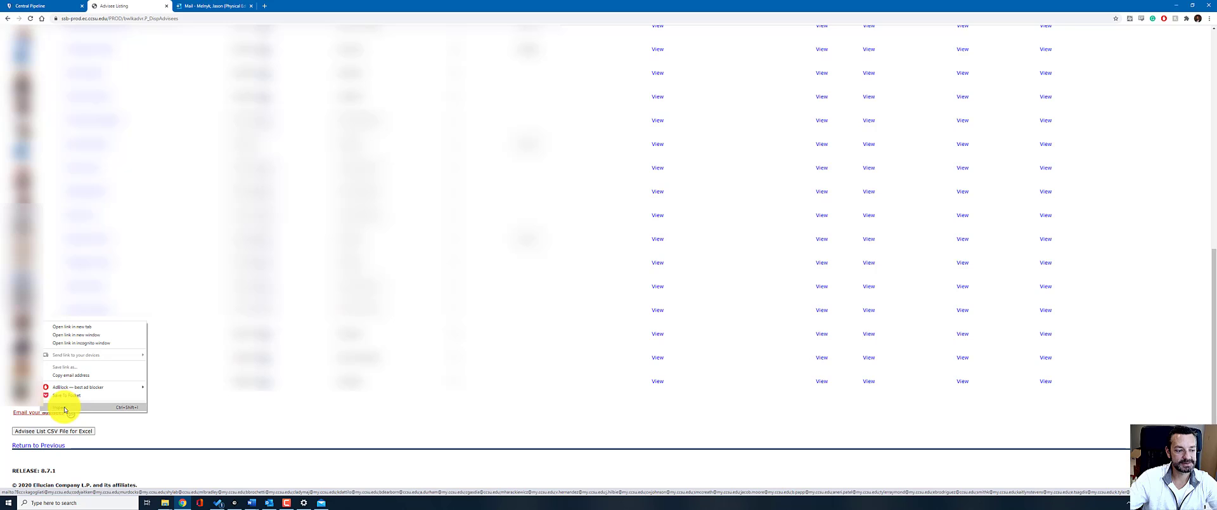
pyautogui.click(66, 408)
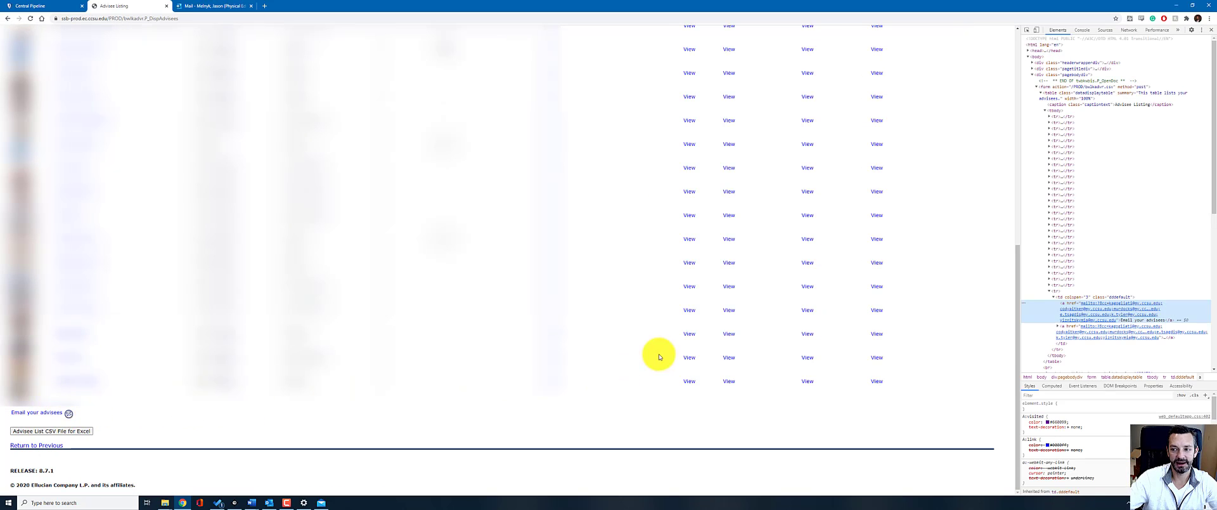
pyautogui.rightClick(1115, 306)
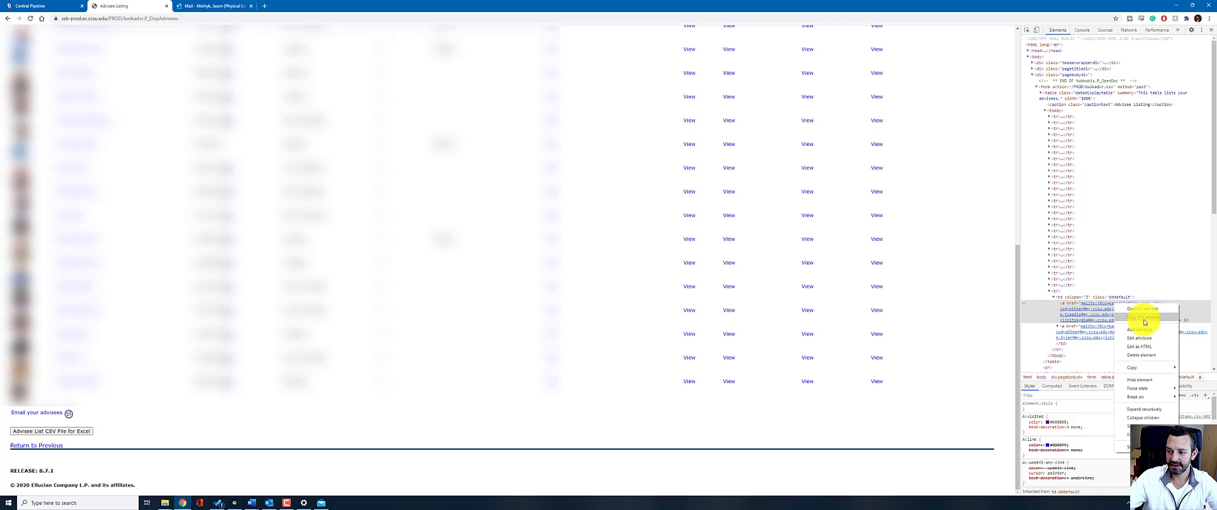
pyautogui.click(1144, 318)
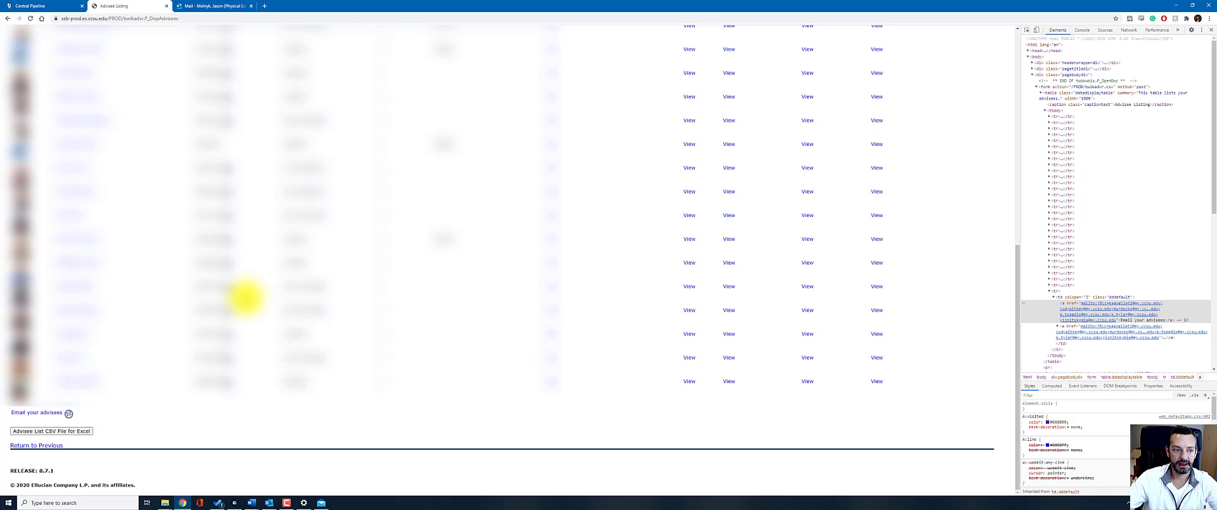
# Step: Start a new message in Outlook webmail, show its Bcc field, and paste the copied advisee addresses into it
pyautogui.click(205, 7)
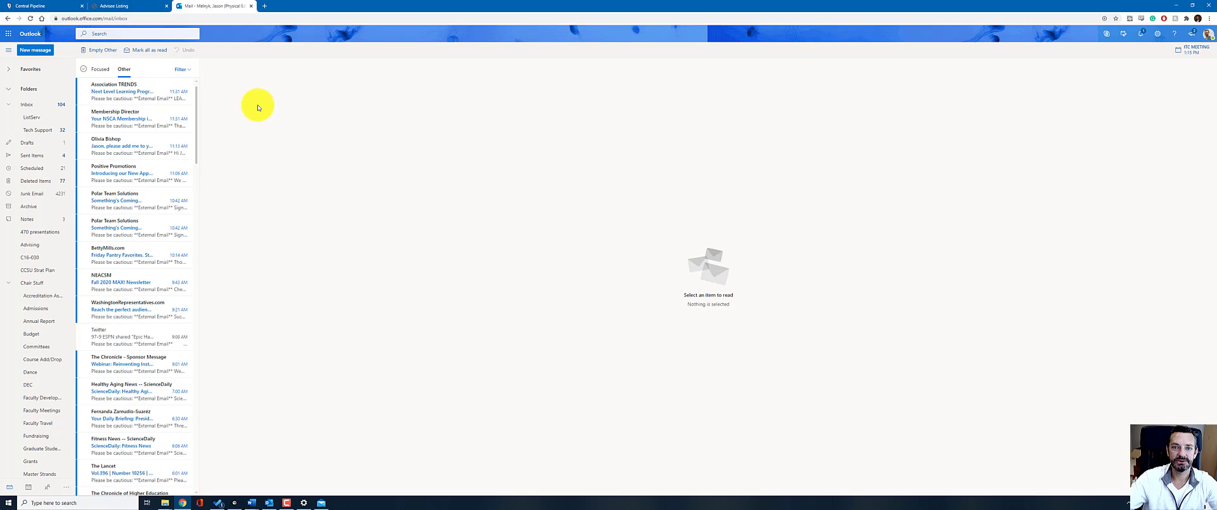
pyautogui.click(27, 51)
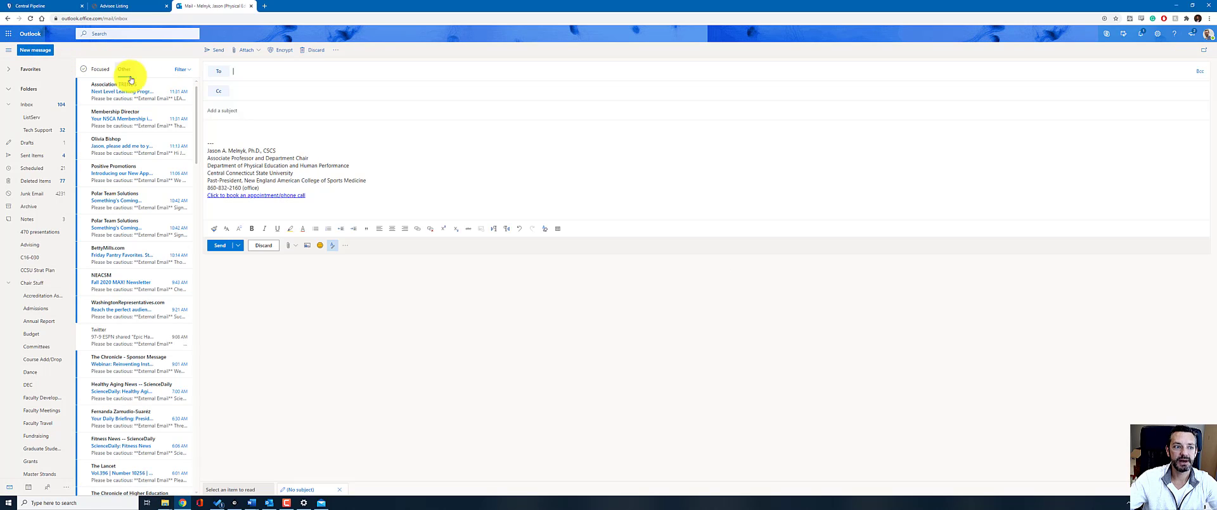
pyautogui.click(1195, 70)
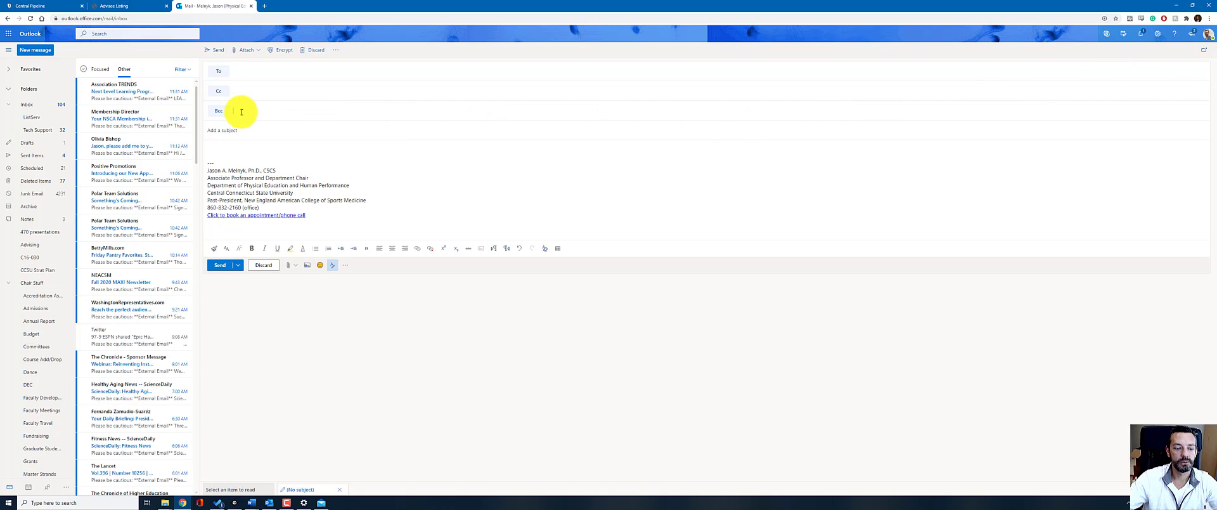
pyautogui.hotkey('ctrl', 'v')
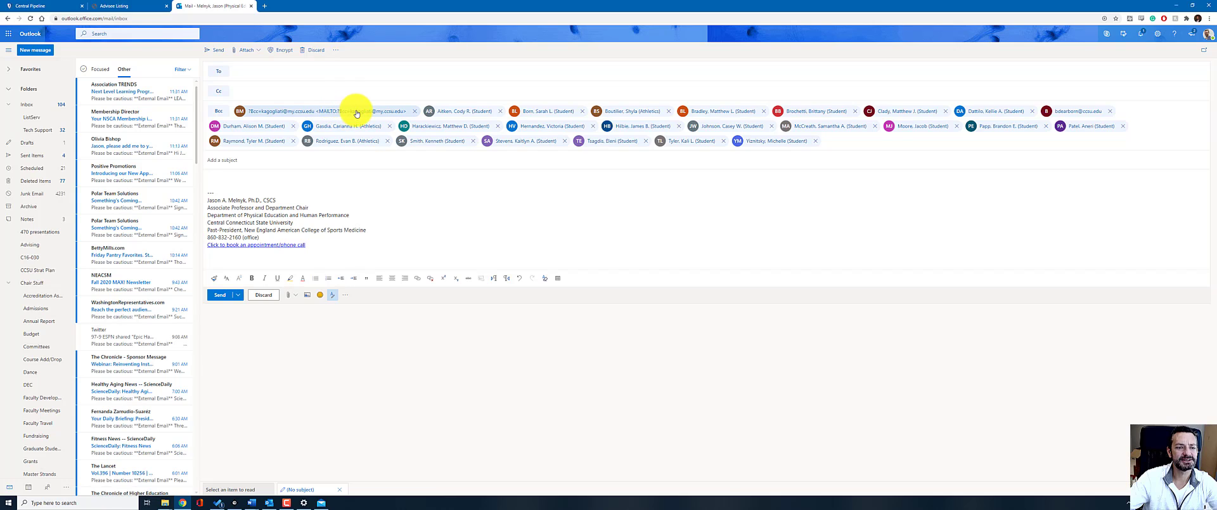
# Step: Remove the malformed first Bcc recipient and add that student again from the directory suggestions
pyautogui.click(416, 113)
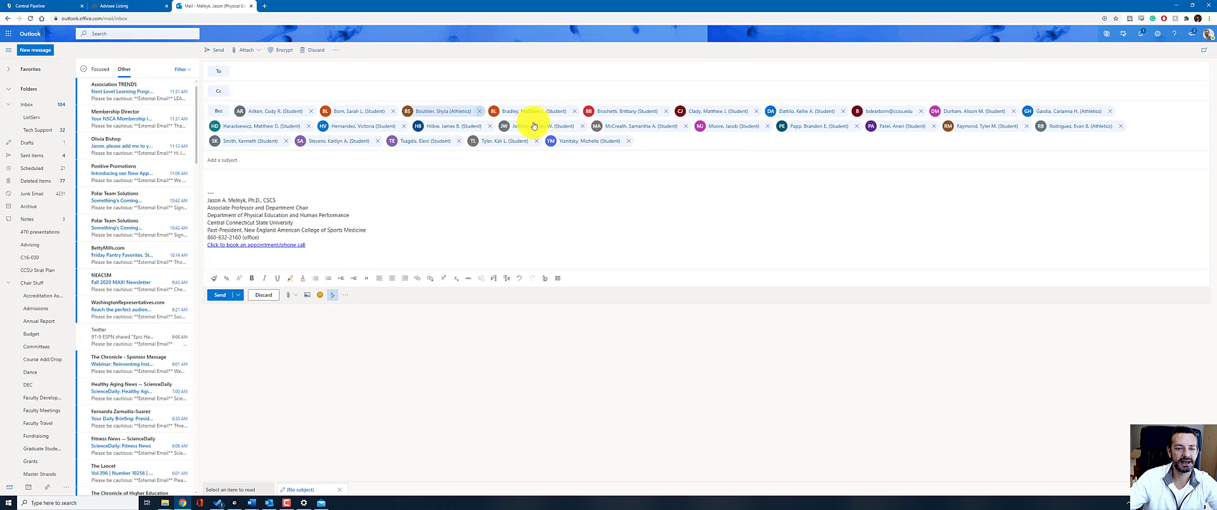
pyautogui.click(667, 142)
pyautogui.write('agog')
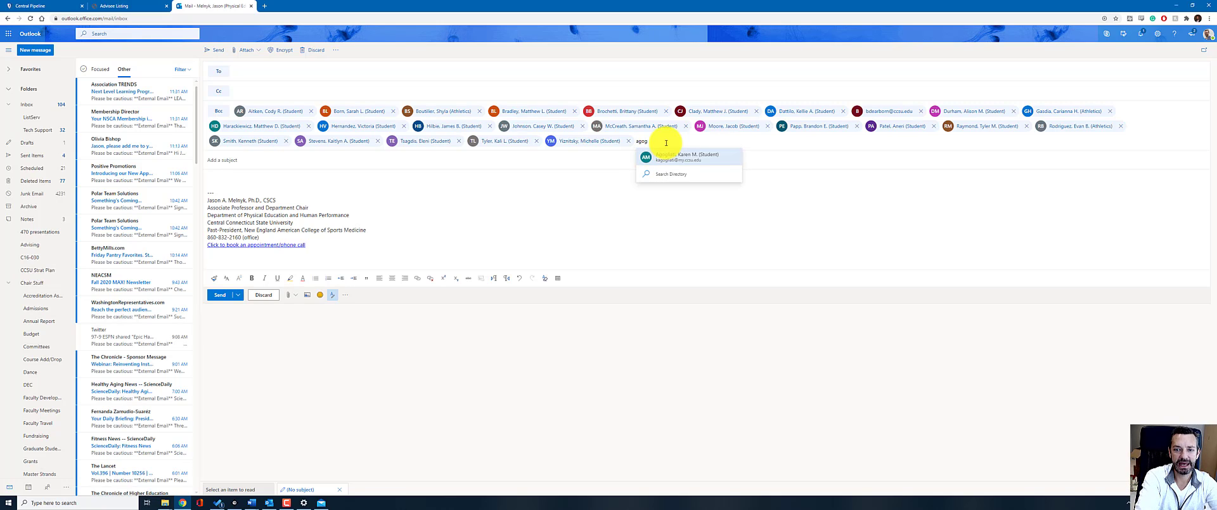
pyautogui.press('Return')
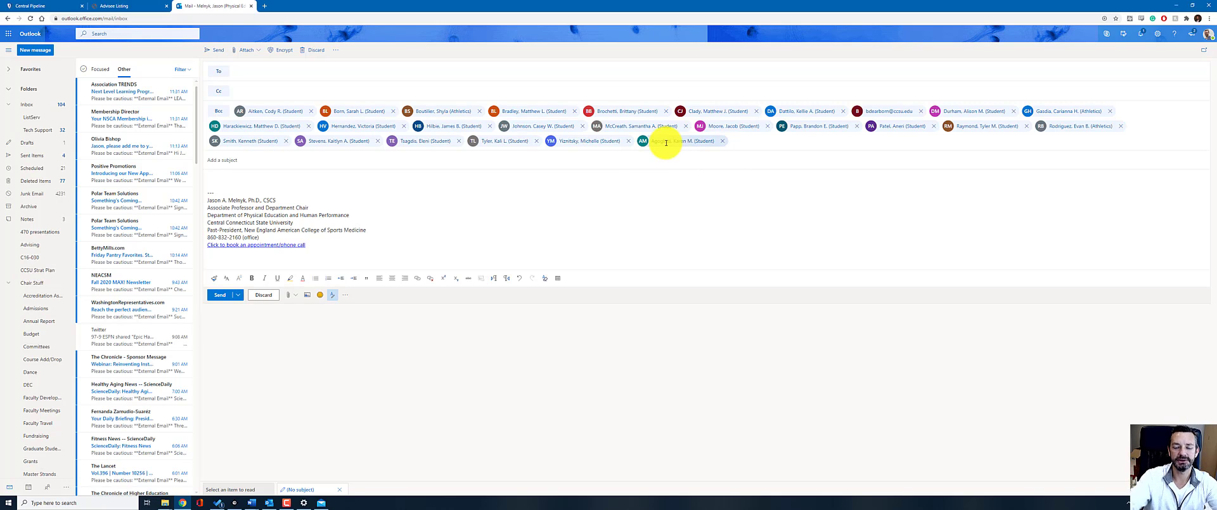